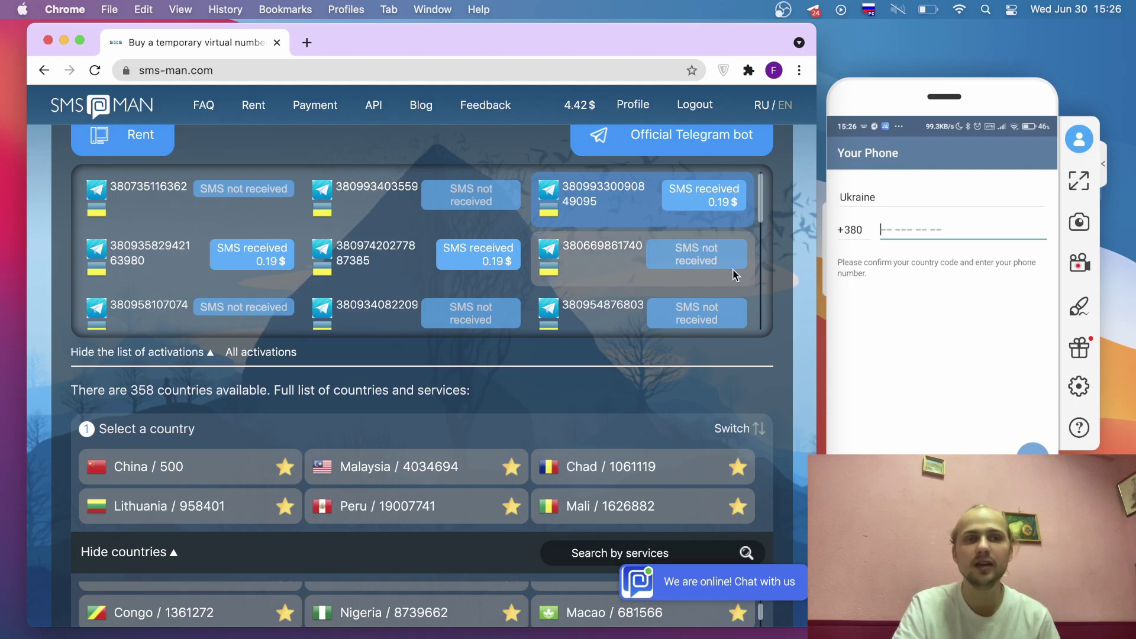
Log out of the current SMS-Man account from the top navigation bar
left_click(695, 105)
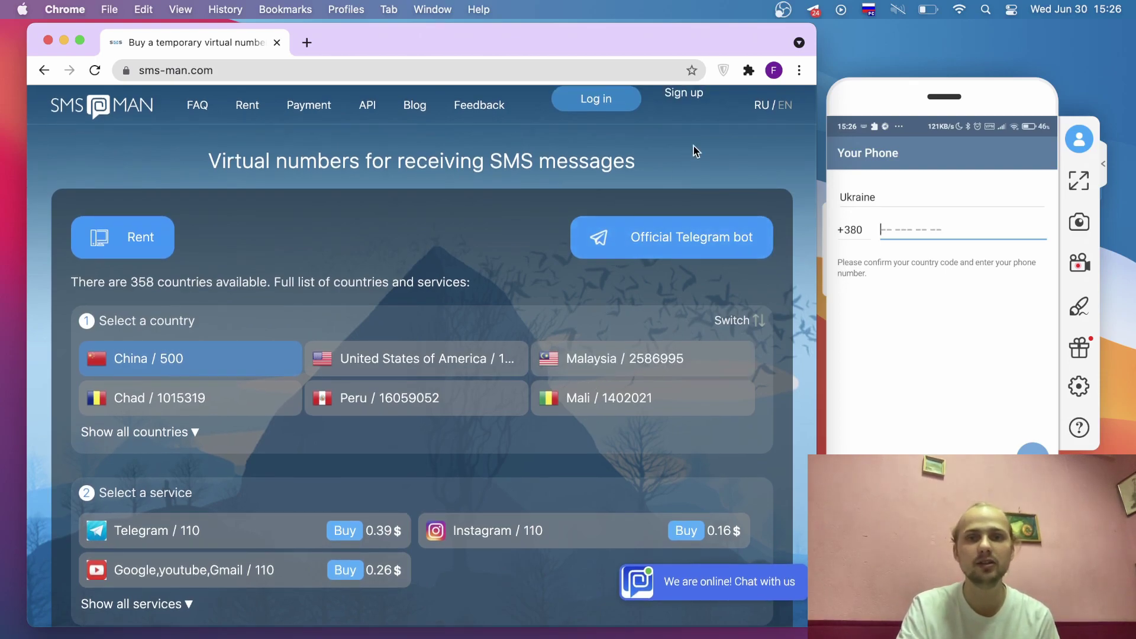
Sign in to SMS-Man from the Sign up page using a Google account
left_click(685, 92)
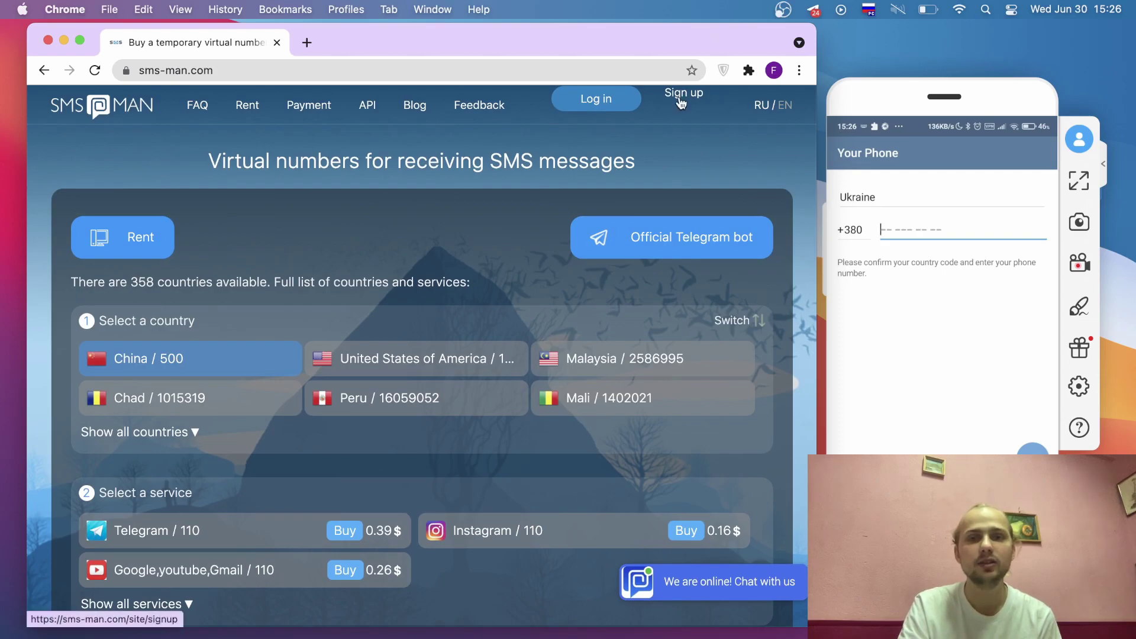
scroll(628, 431, "down", 2)
scroll(628, 432, "down", 2)
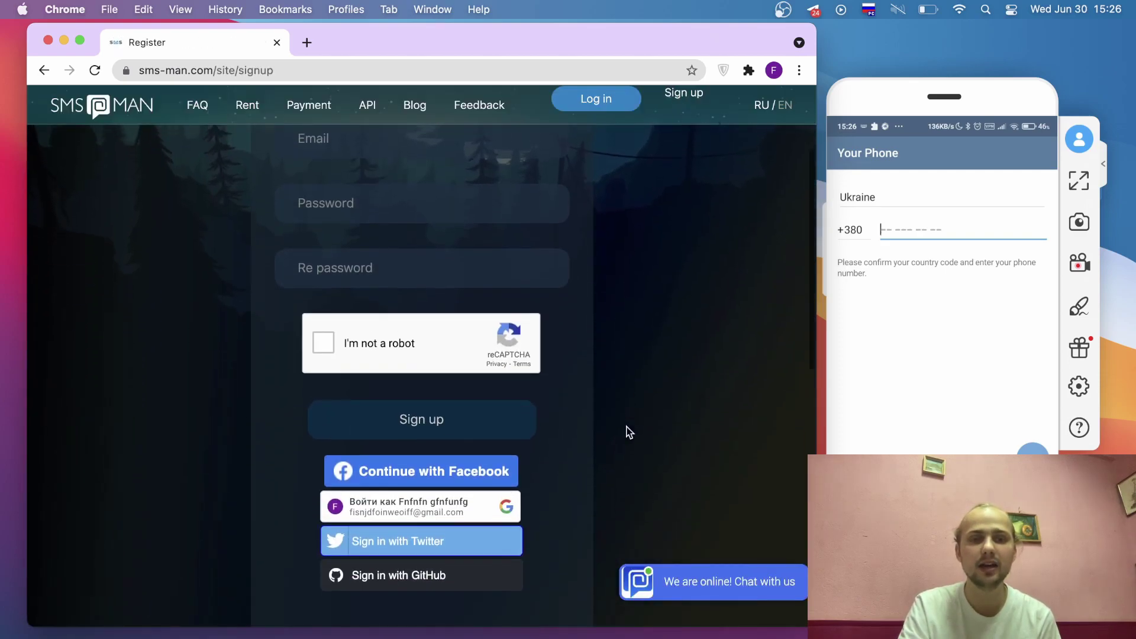
left_click(479, 507)
left_click(531, 342)
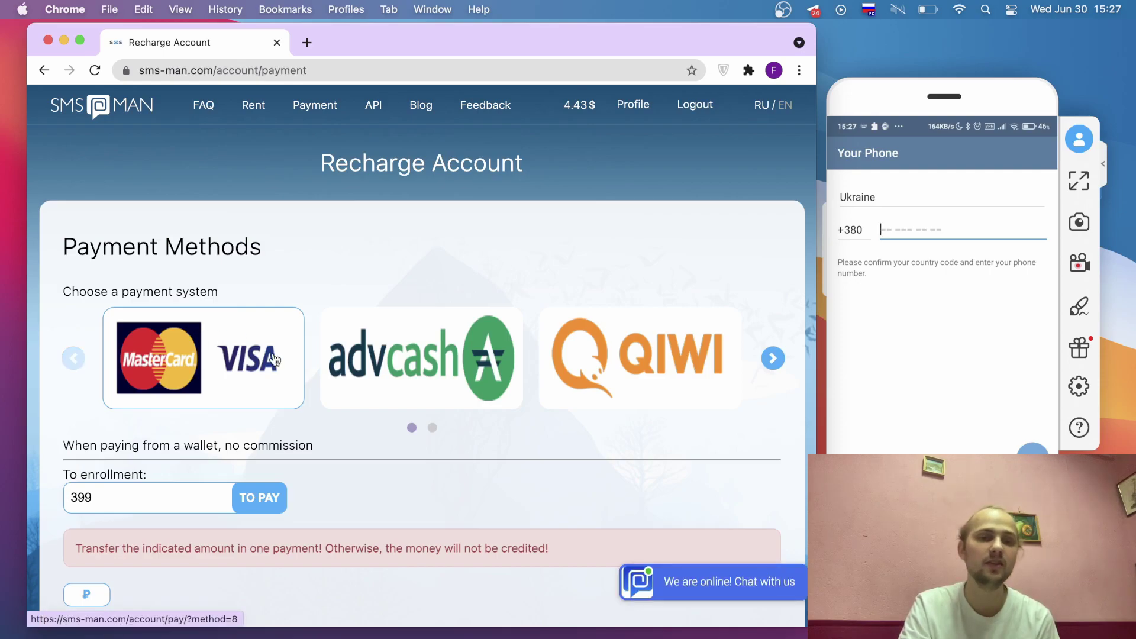
Browse more payment systems on the Recharge page, then return to the SMS-Man home page
left_click(773, 358)
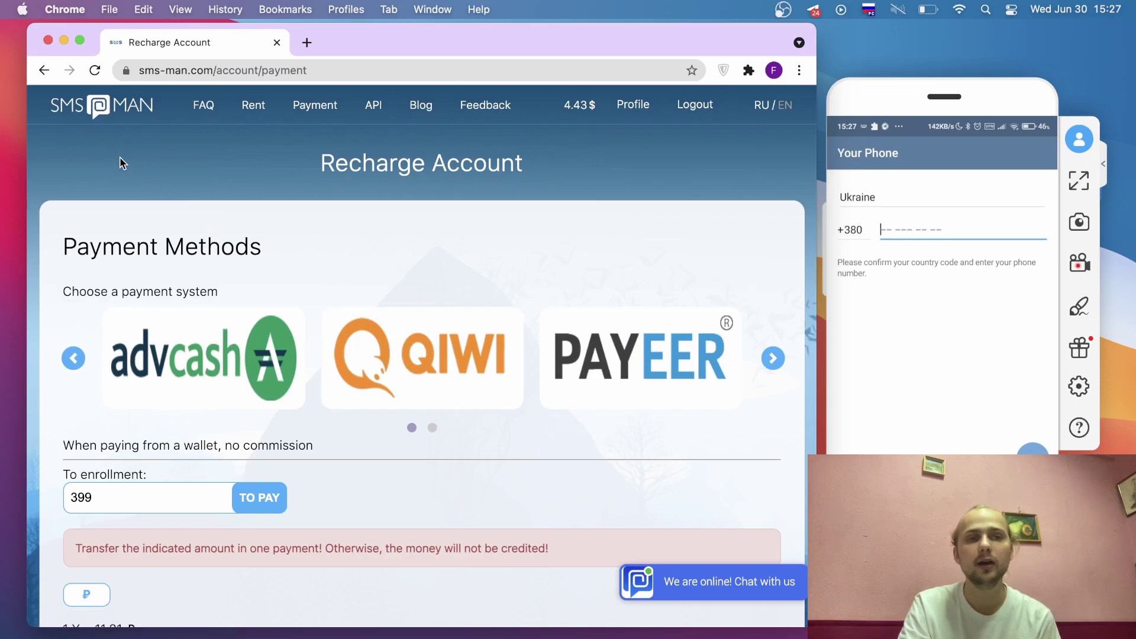
left_click(118, 117)
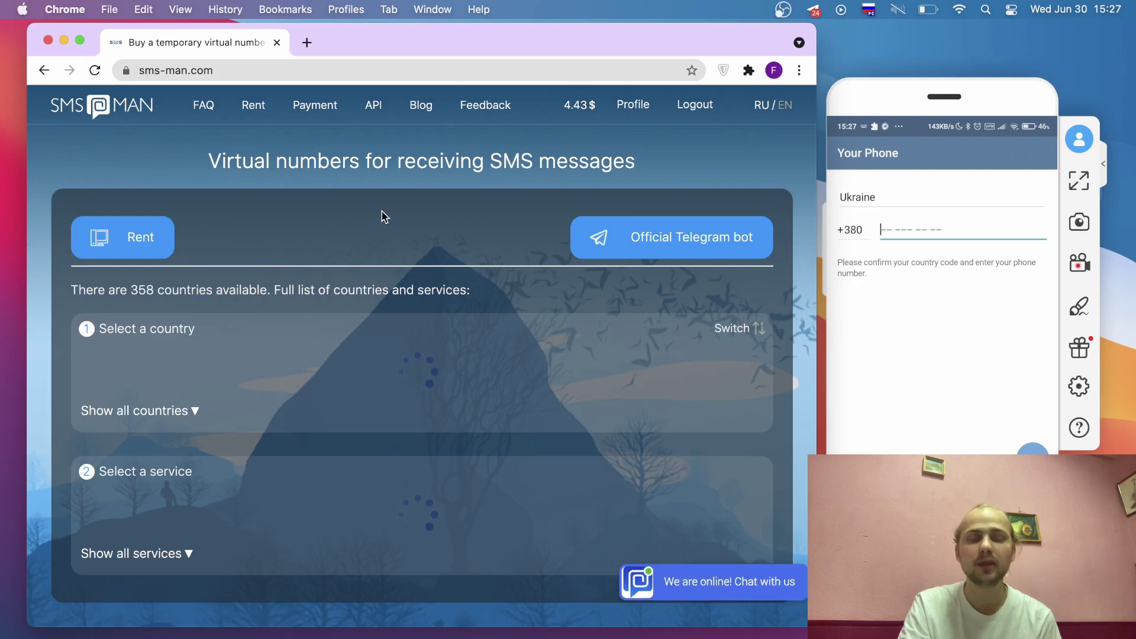
scroll(382, 212, "down", 3)
scroll(382, 211, "down", 2)
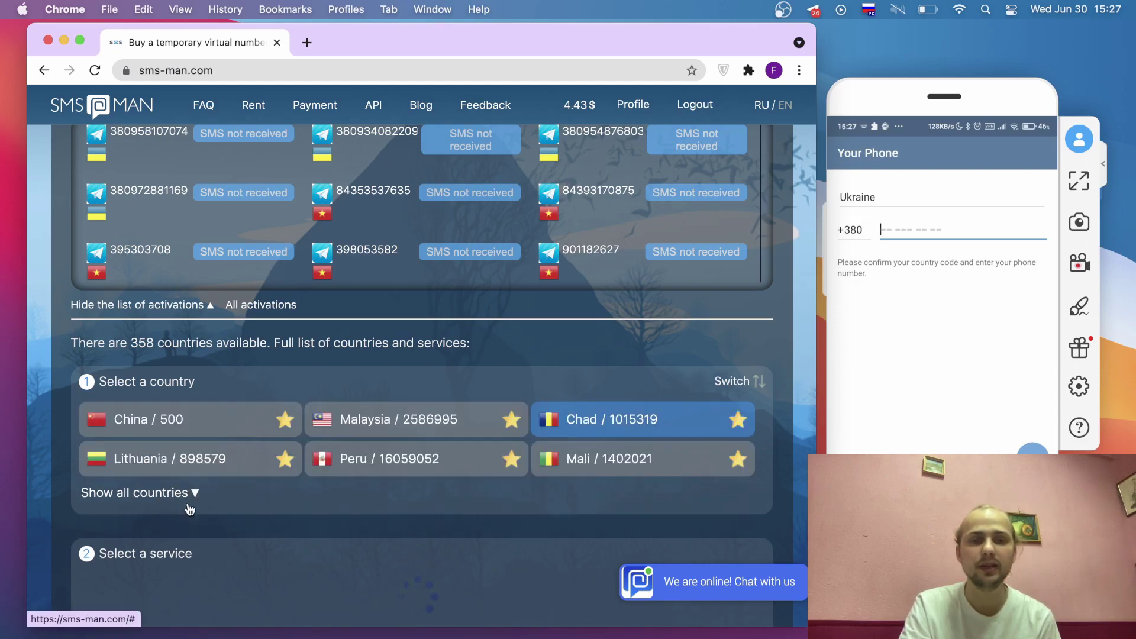
left_click(187, 489)
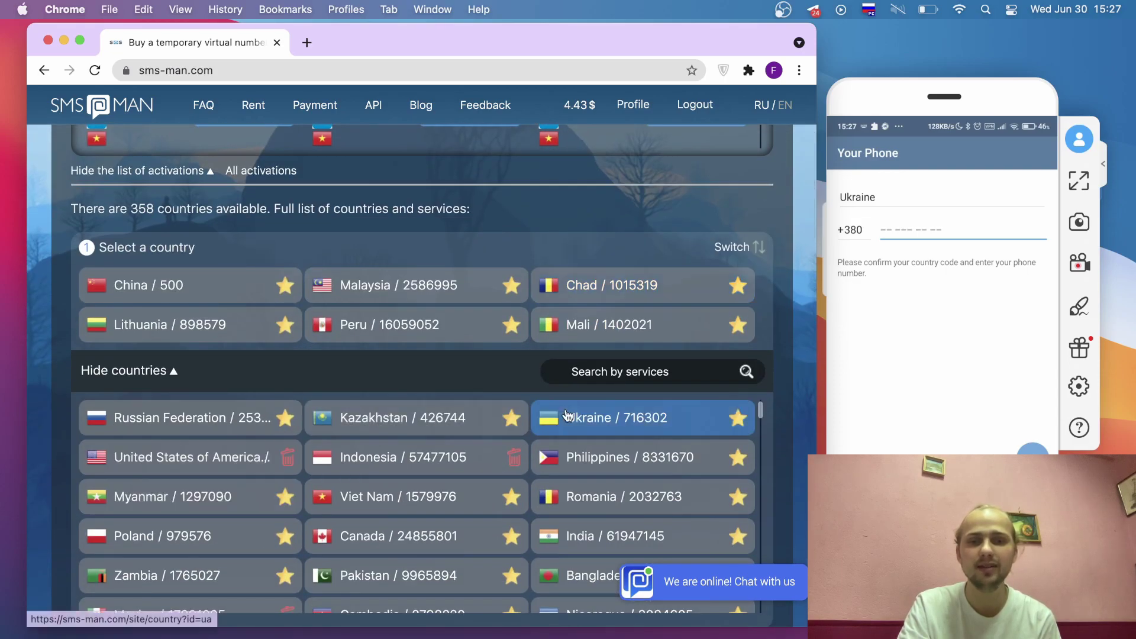
scroll(292, 384, "down", 10)
scroll(292, 384, "up", 10)
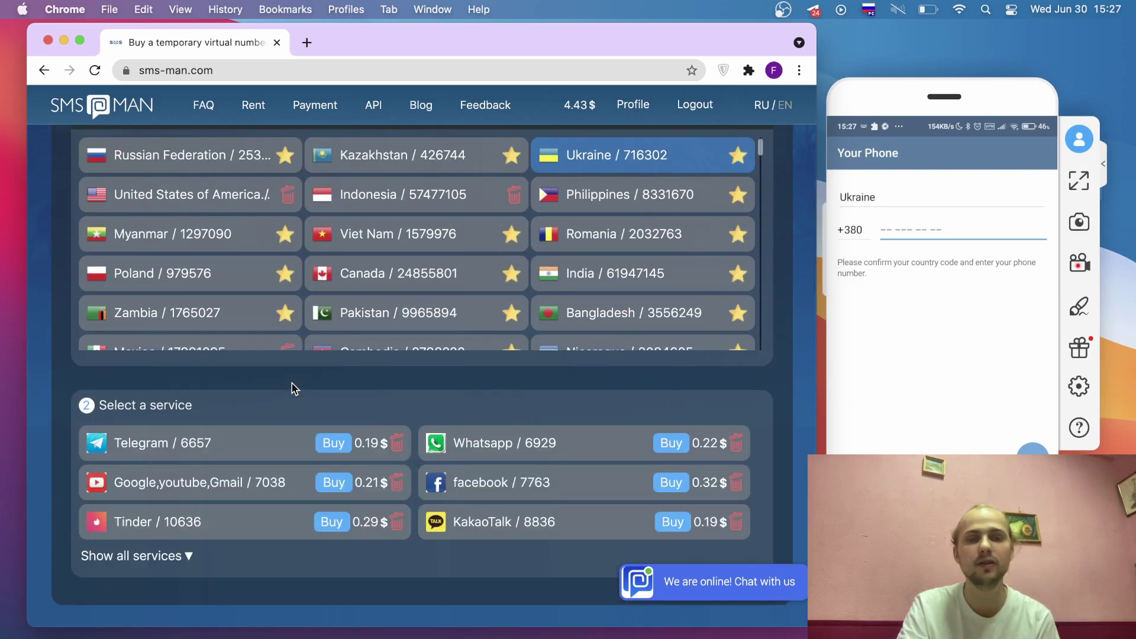
left_click(328, 443)
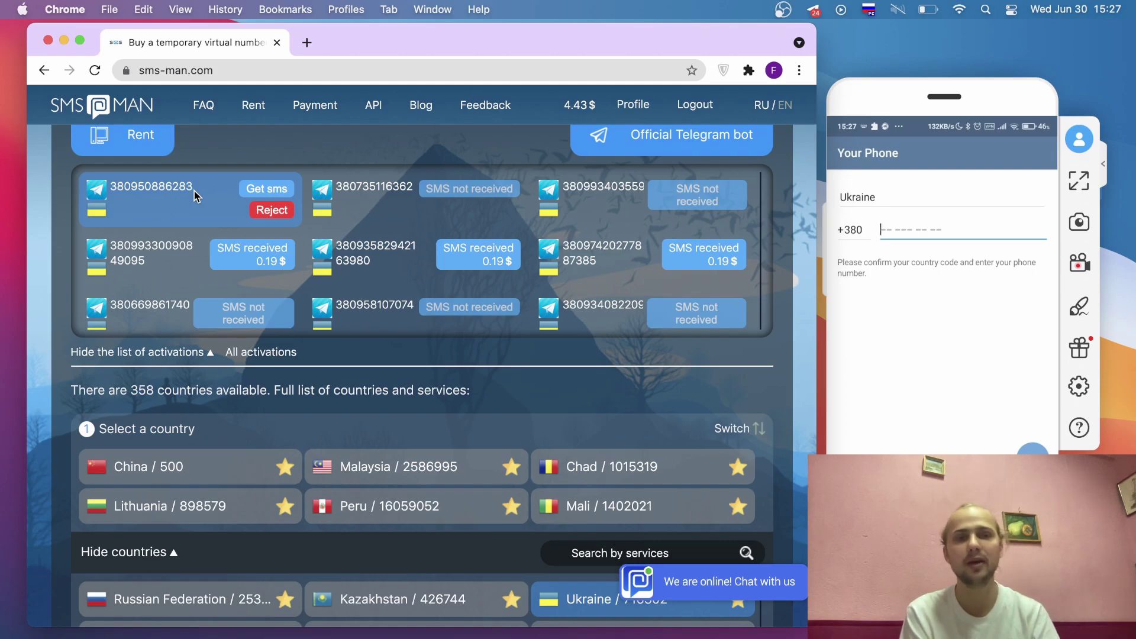
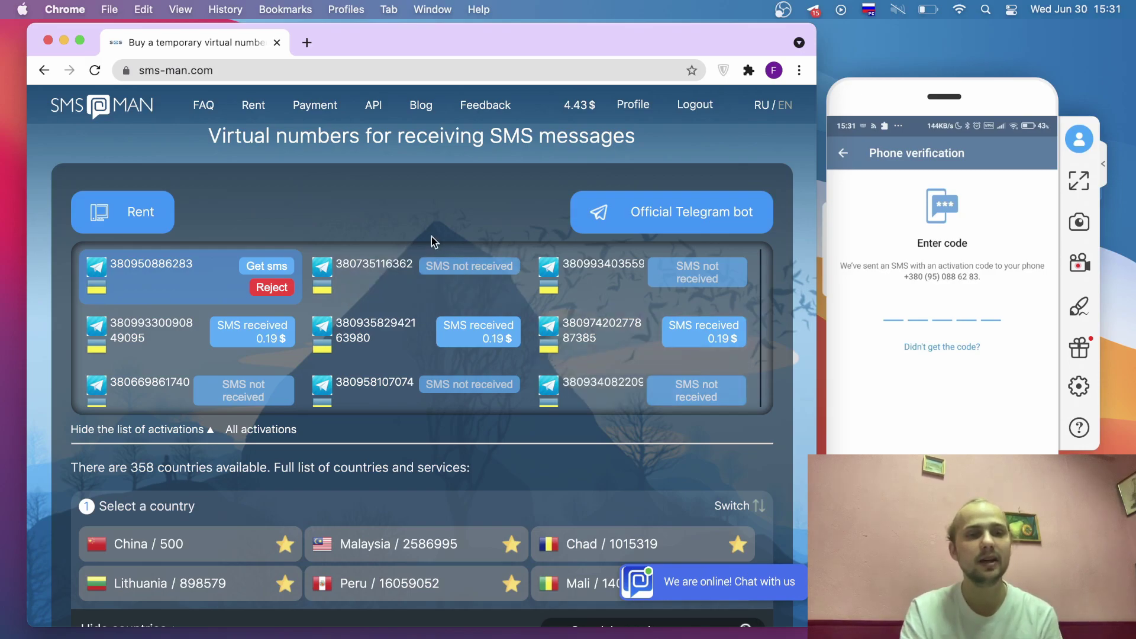
left_click(266, 267)
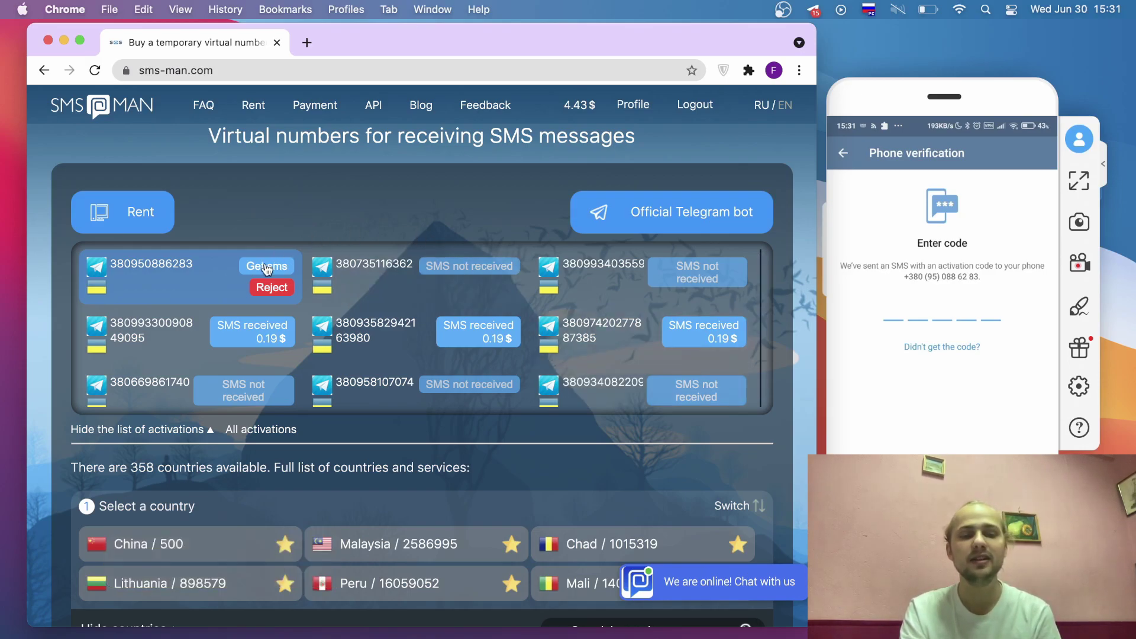
left_click(267, 267)
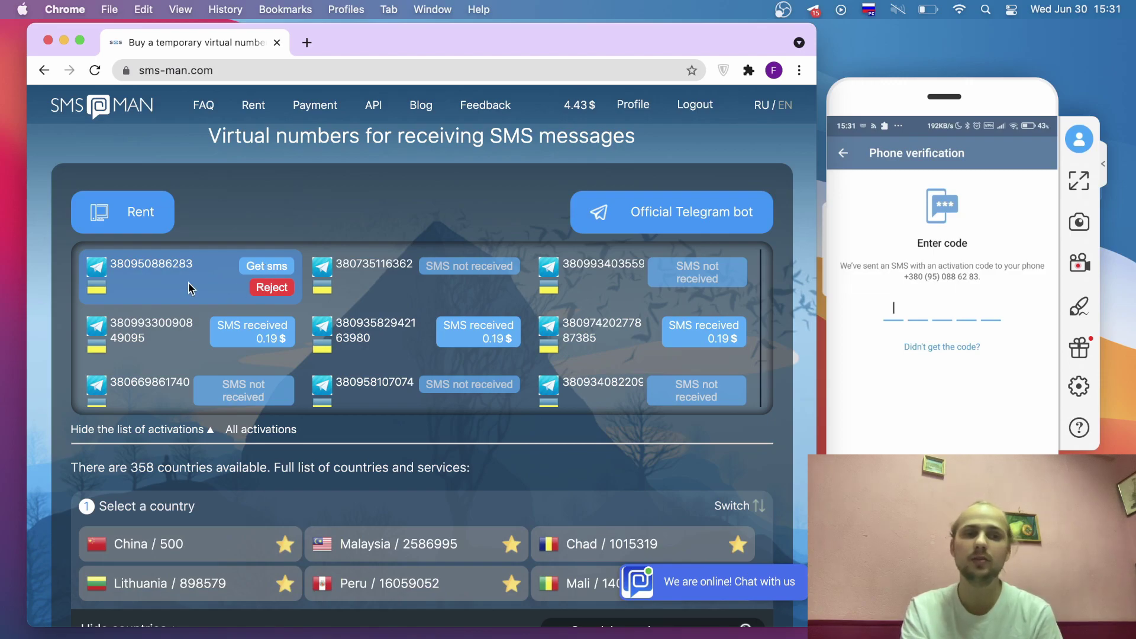
left_click(264, 267)
left_click(251, 269)
left_click(251, 269)
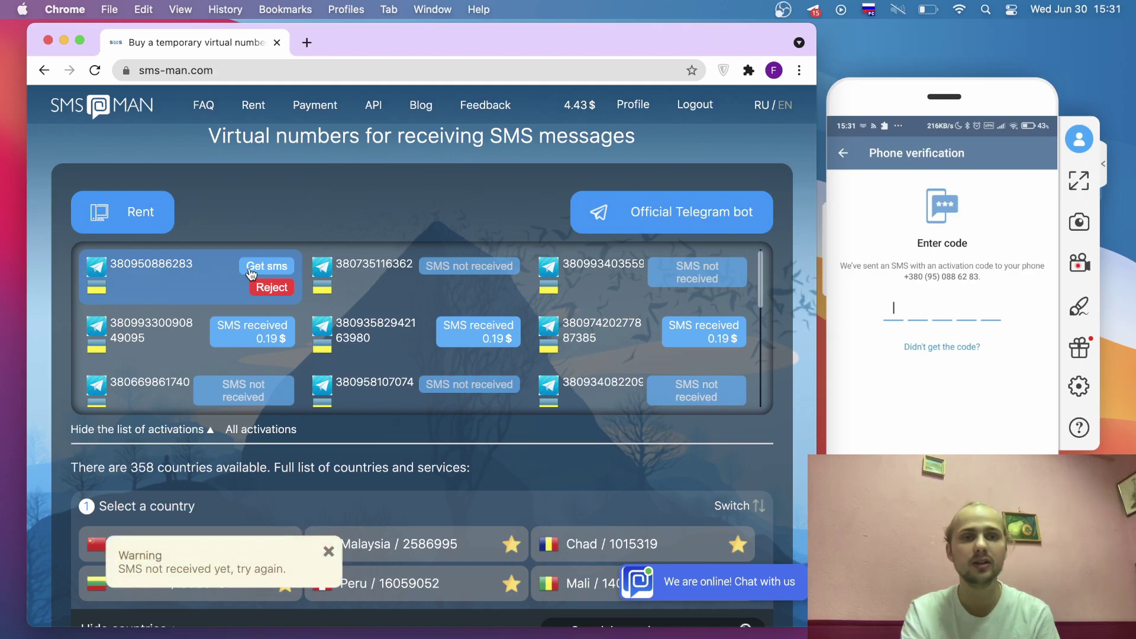
left_click(252, 269)
left_click(269, 287)
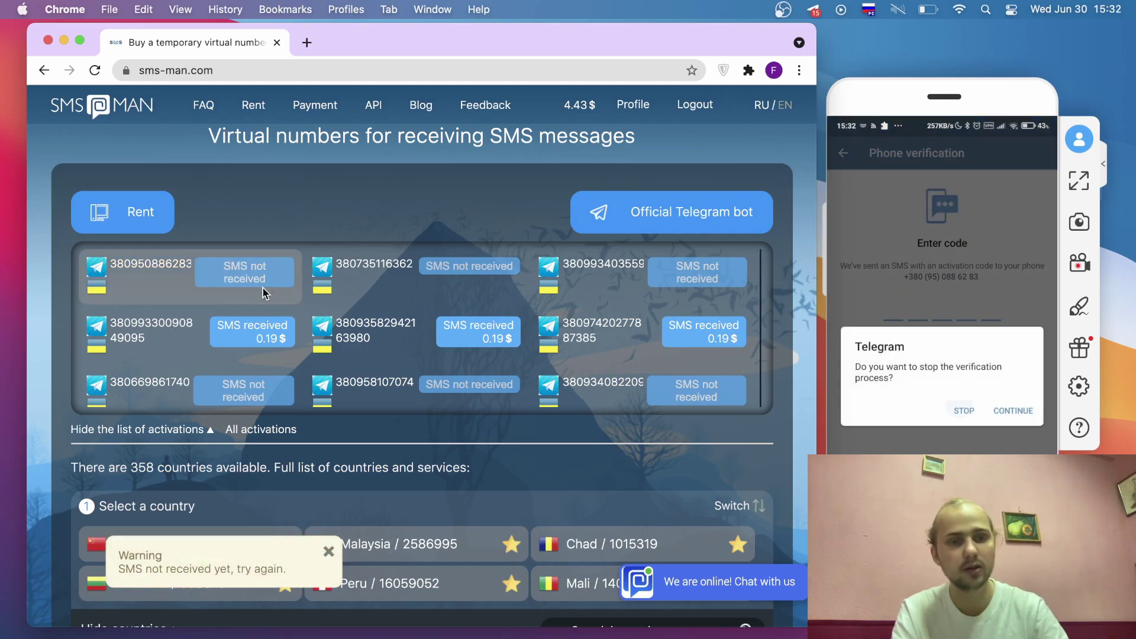
scroll(233, 353, "down", 5)
scroll(233, 351, "down", 5)
scroll(232, 351, "down", 5)
scroll(233, 351, "down", 3)
scroll(232, 351, "down", 5)
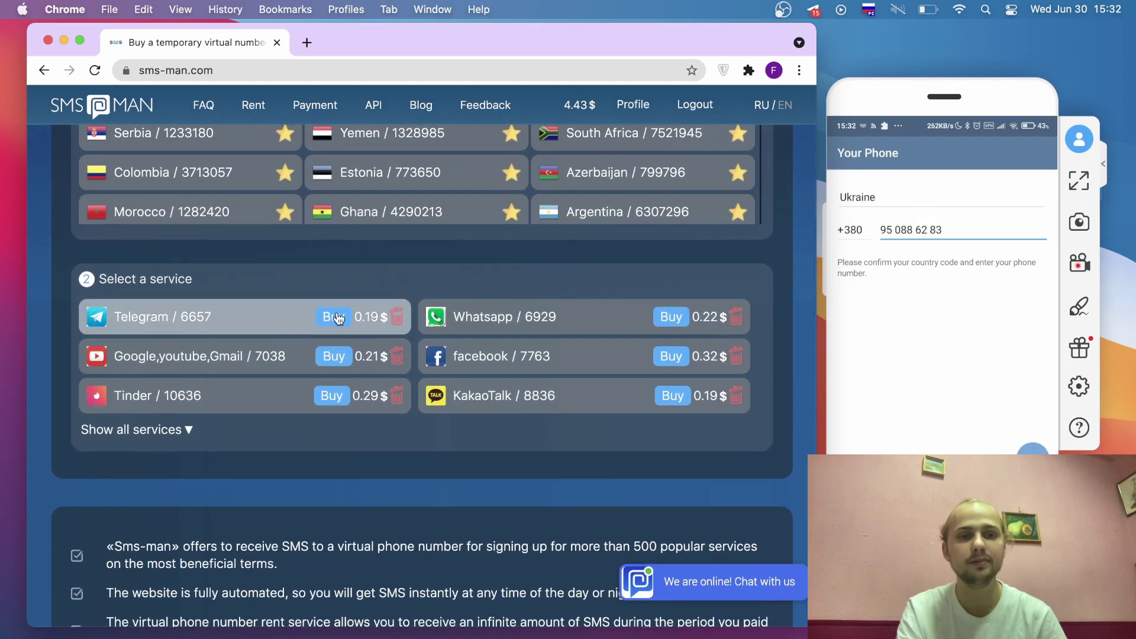
left_click(333, 320)
scroll(266, 267, "down", 5)
scroll(178, 355, "down", 5)
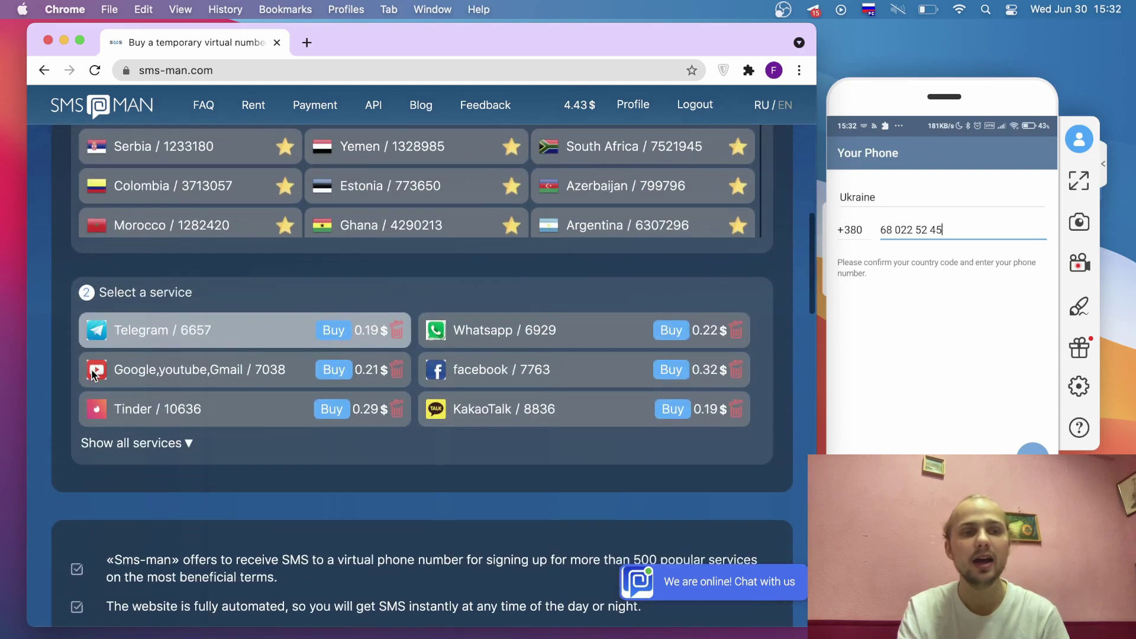
left_click(334, 330)
key("BackSpace")
key("BackSpace")
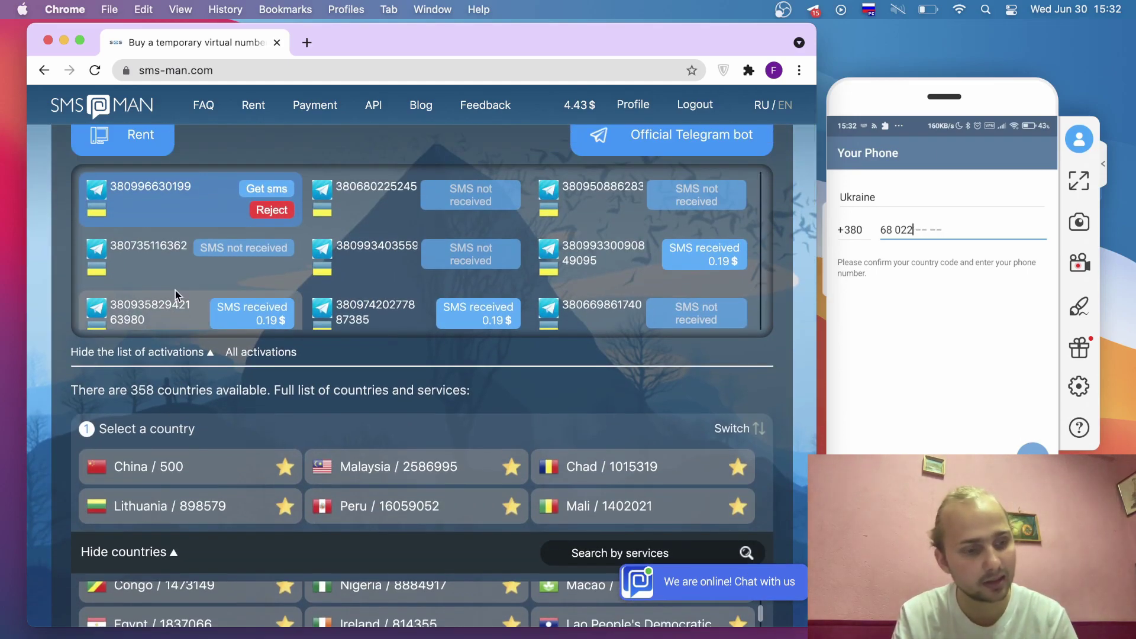
key("BackSpace")
key("BackSpace")
key("BackSpace")
key("BackSpace")
key("BackSpace")
key("BackSpace")
type("0")
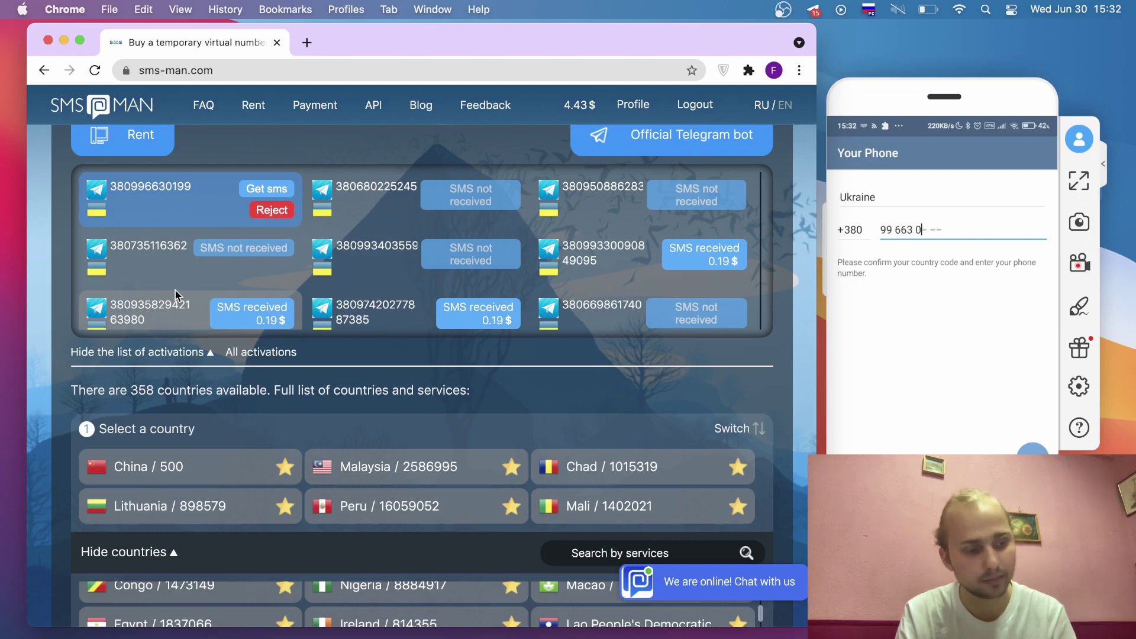
type("1 99")
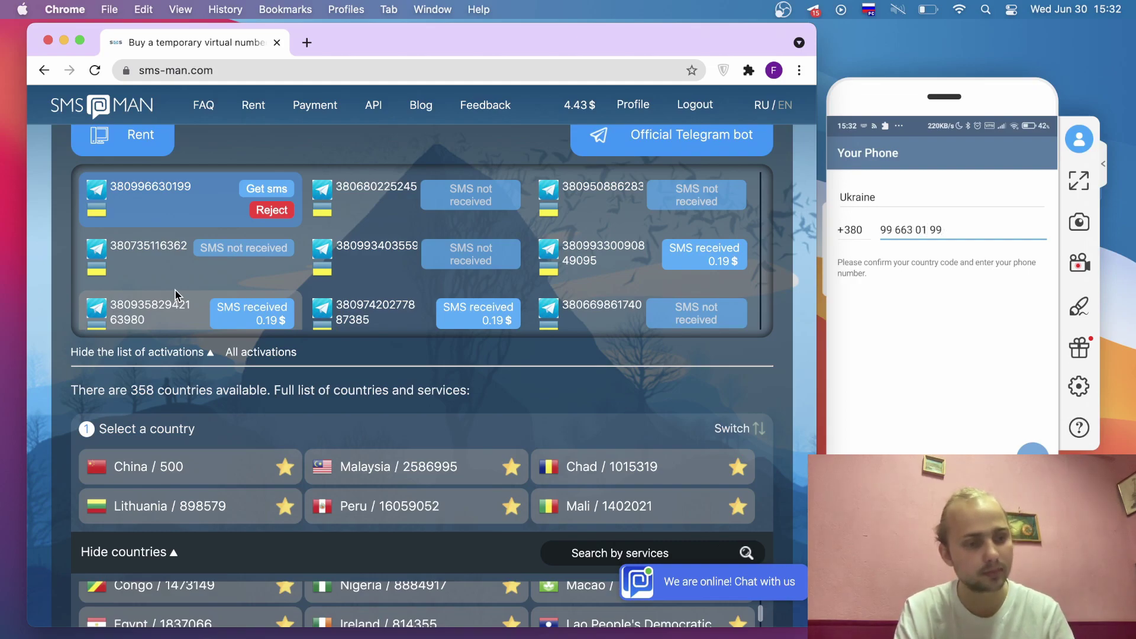
key("Return")
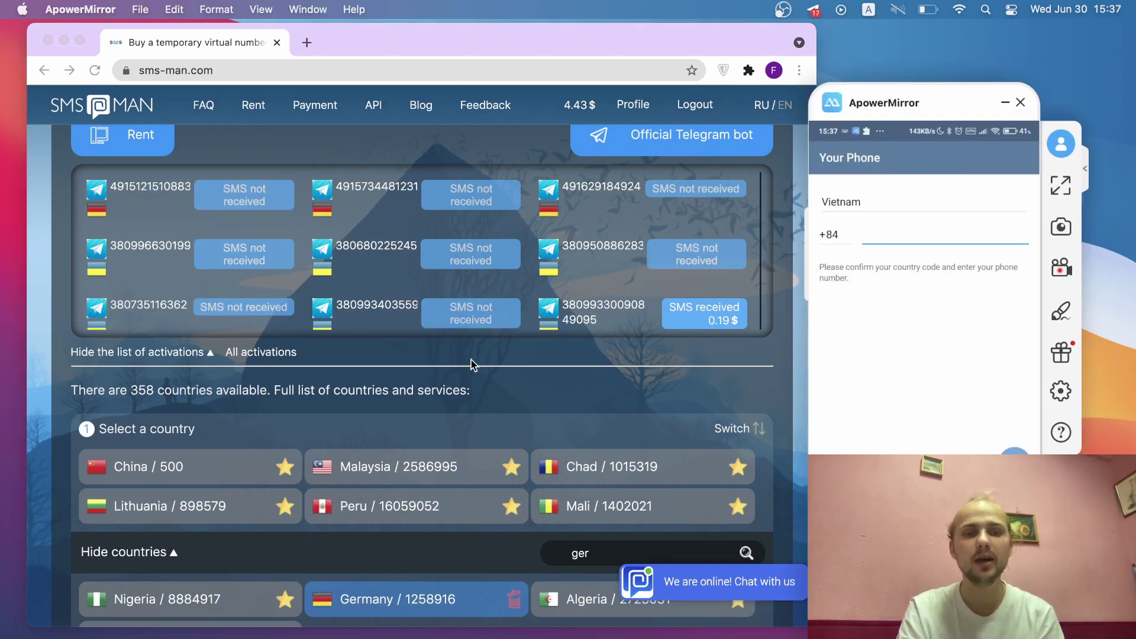
scroll(472, 359, "down", 3)
left_click(582, 430)
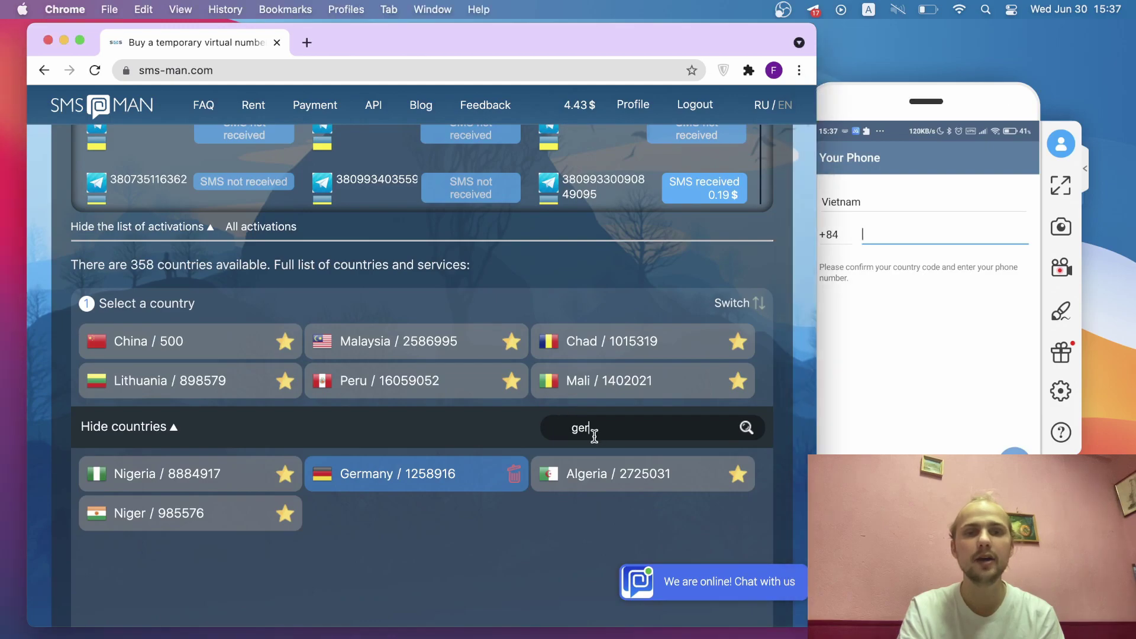
key("BackSpace")
key("BackSpace")
key("BackSpace")
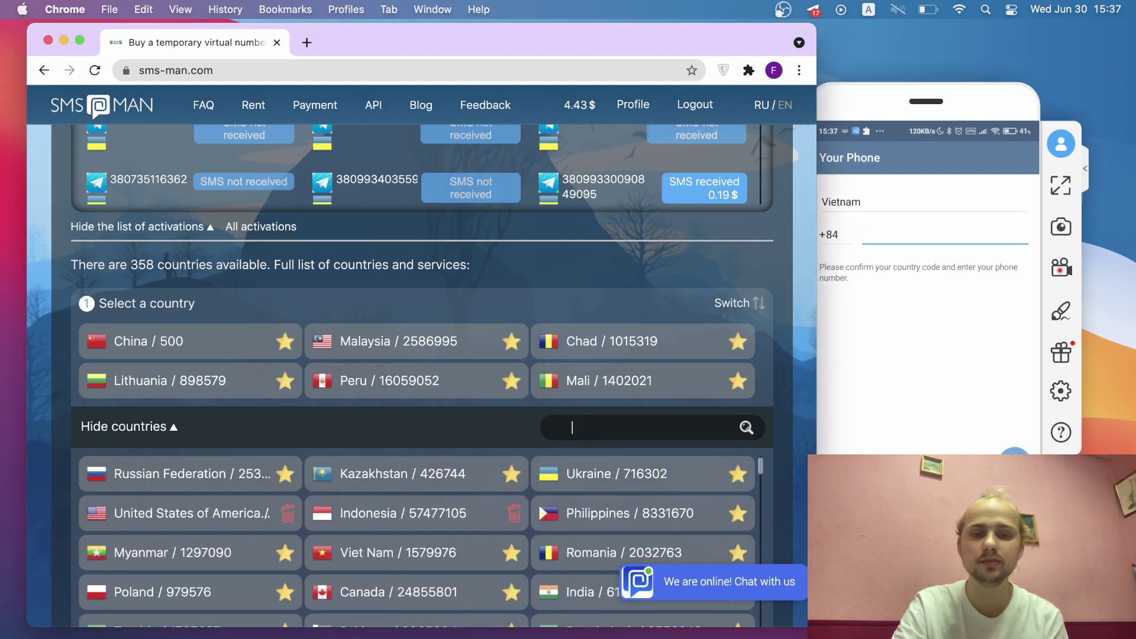
type("ie")
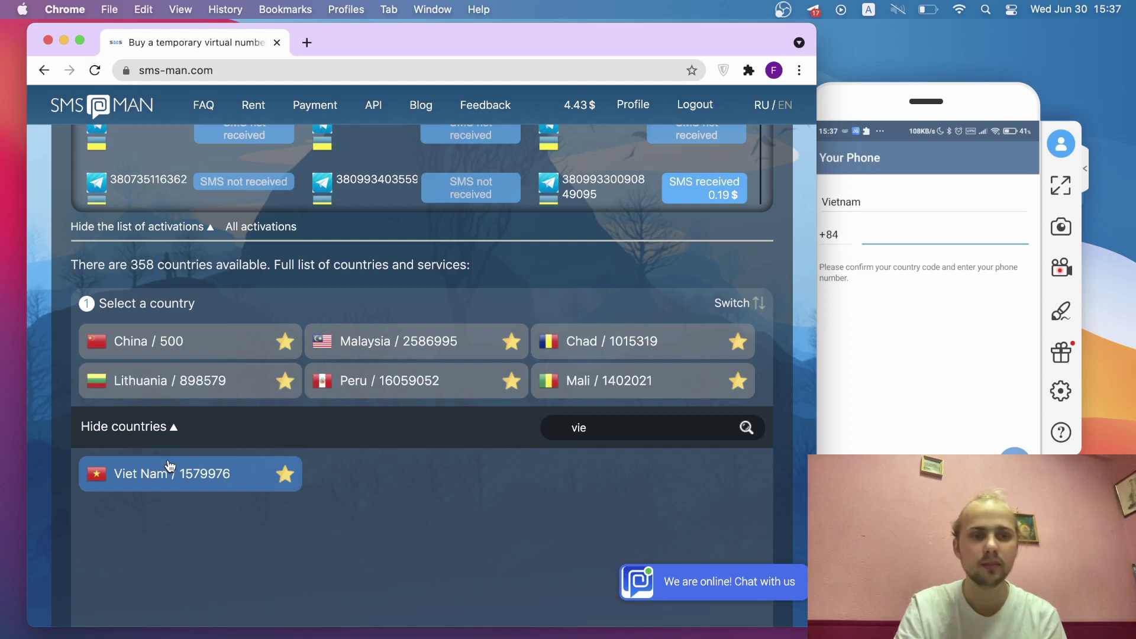
left_click(168, 466)
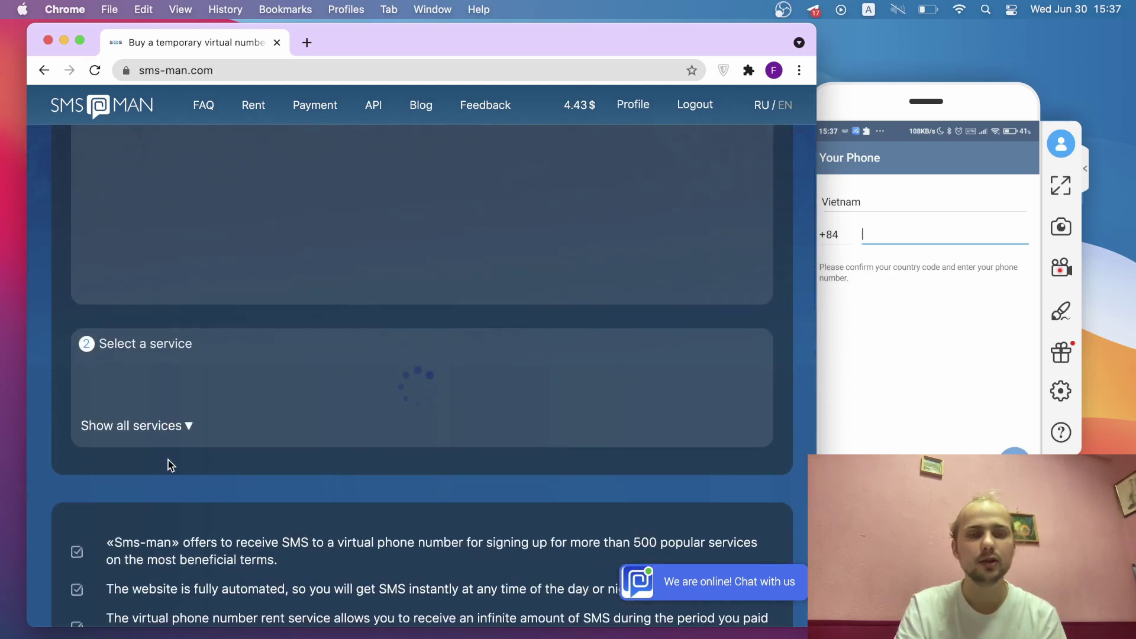
left_click(325, 384)
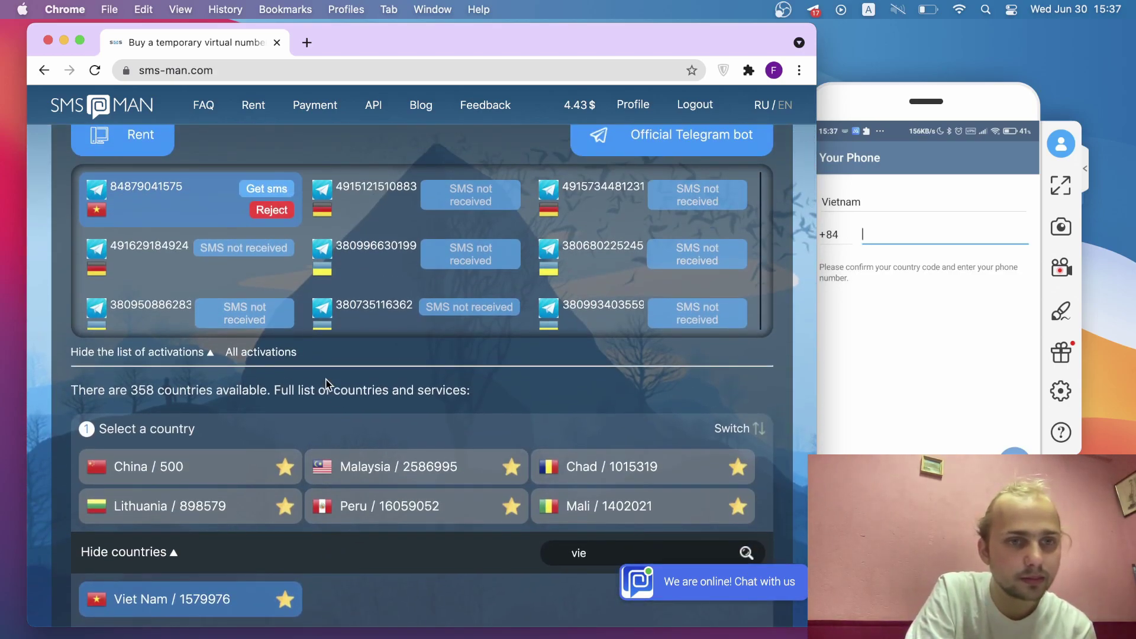
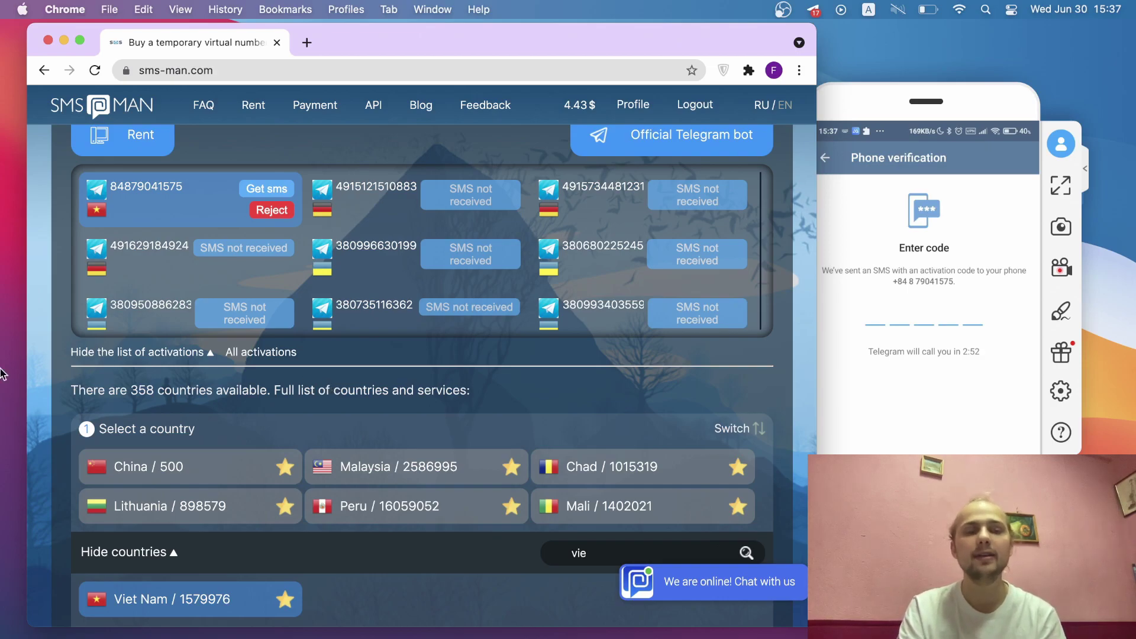
left_click(267, 188)
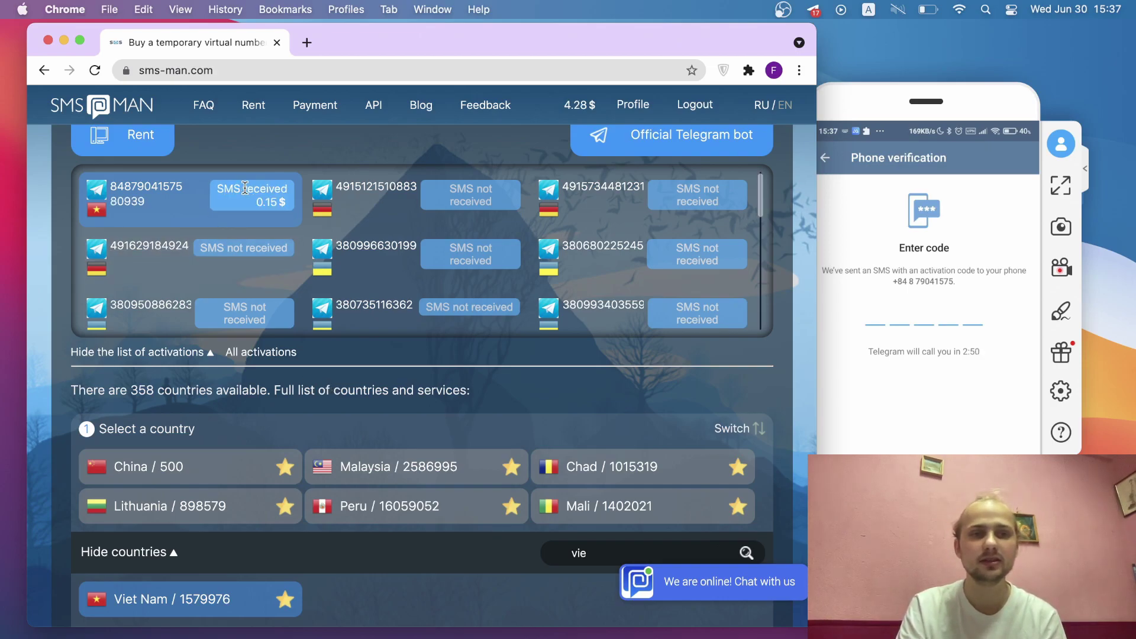